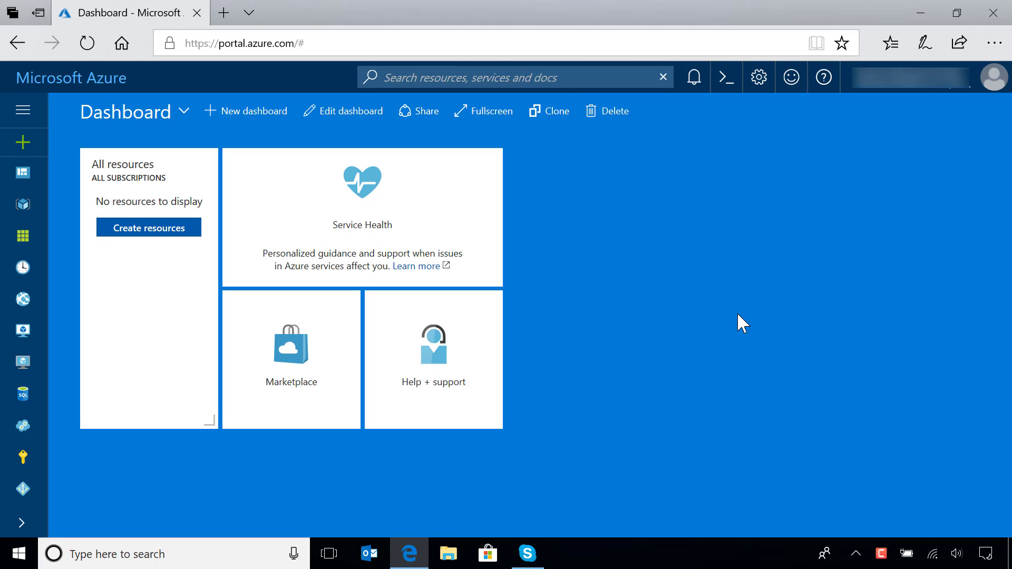
Step: Search the Marketplace for "bot" and start creating a Web App Bot resource
click(23, 148)
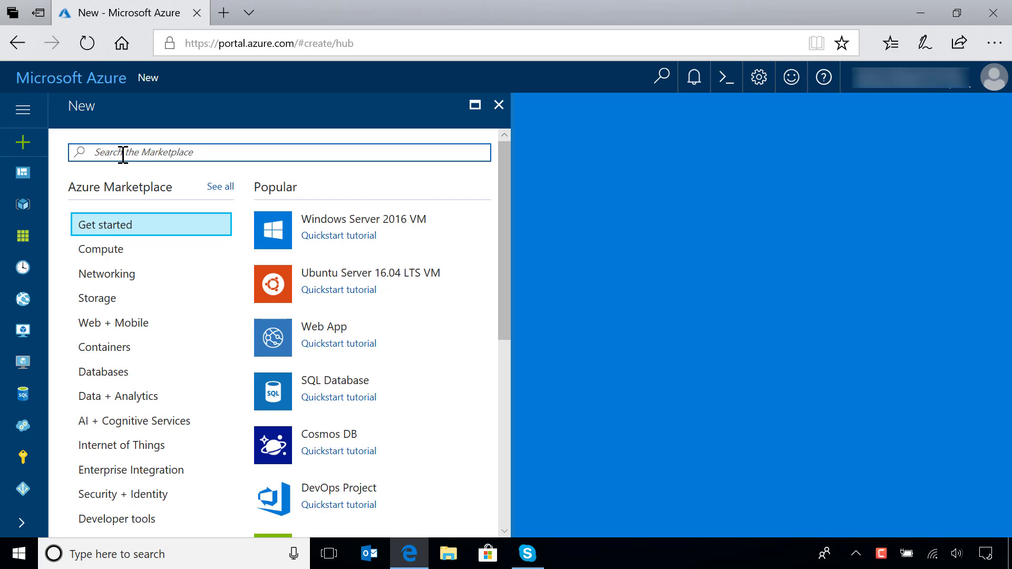
text(bot)
key(Return)
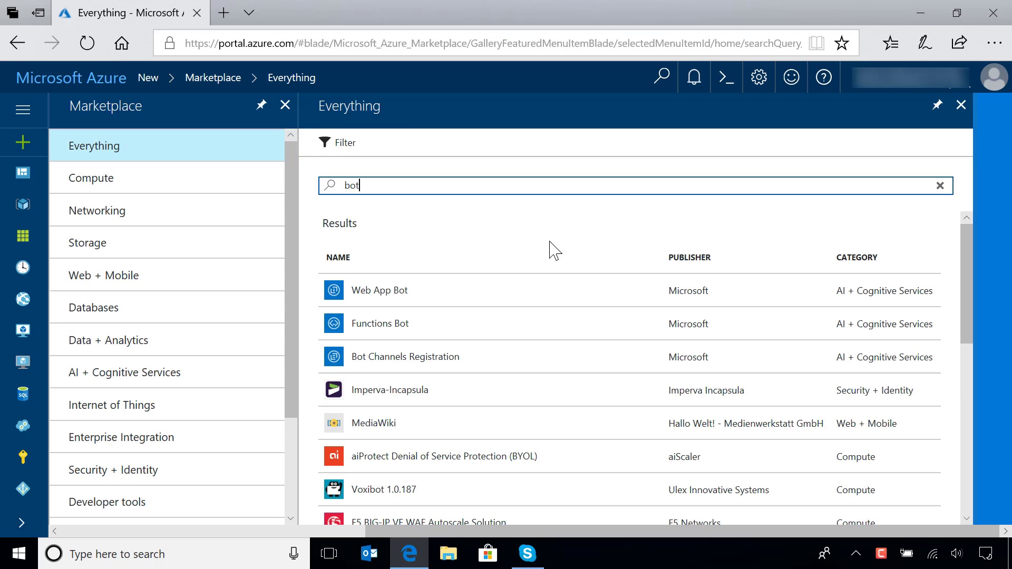
click(384, 301)
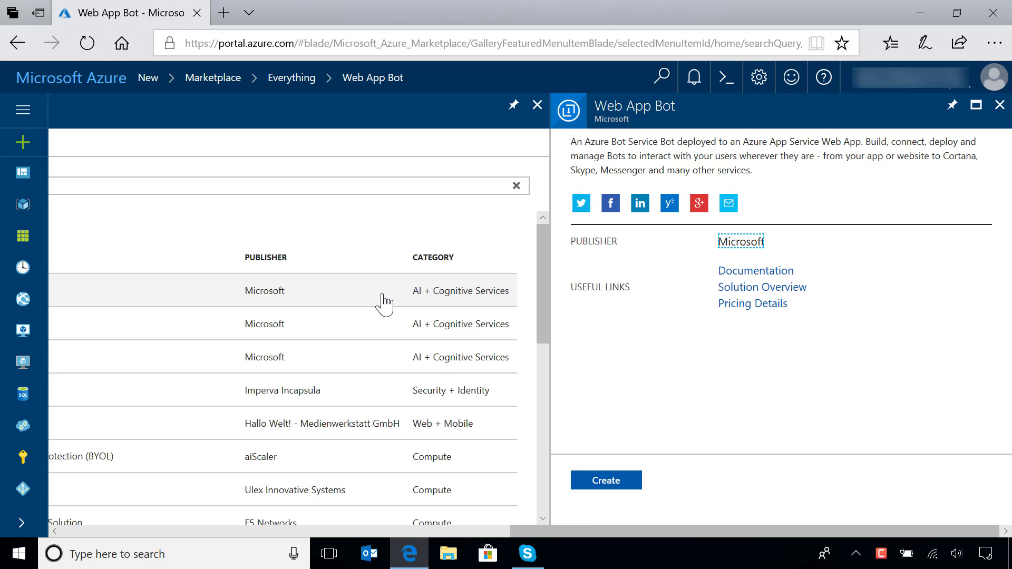
click(607, 481)
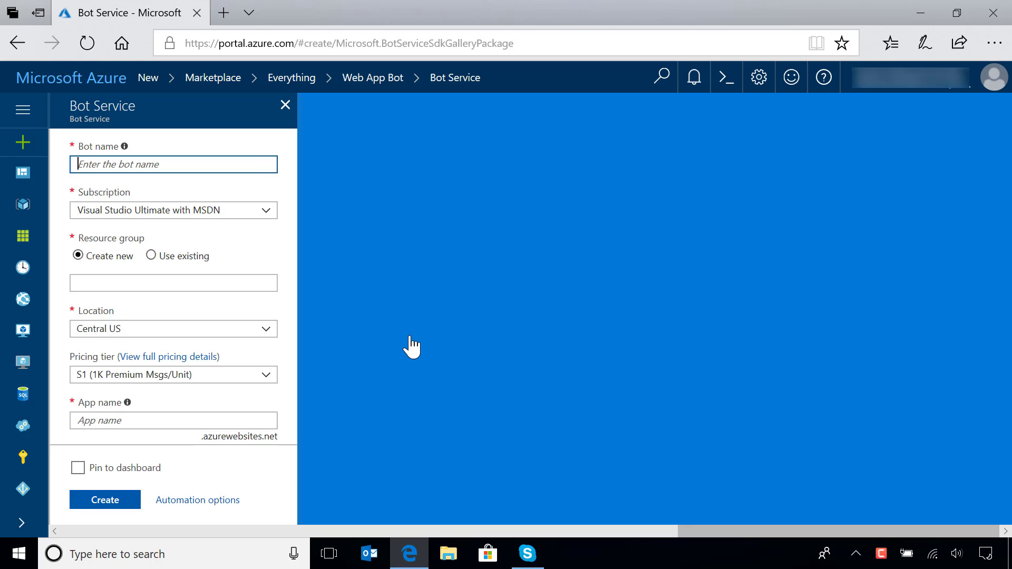
Step: Name the bot ShoutyBot and set its location to West US 2
text(S)
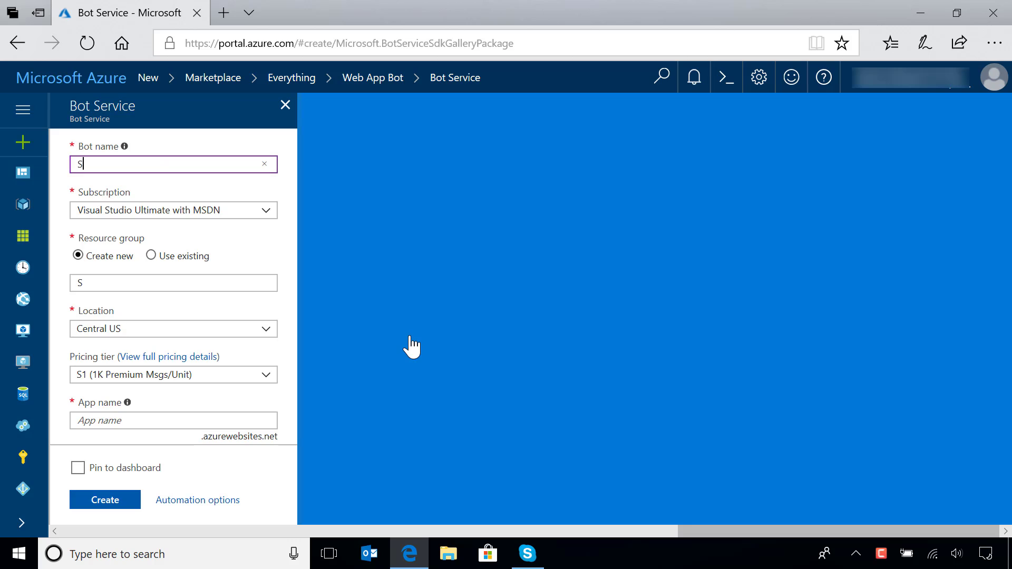
text(houtyBot)
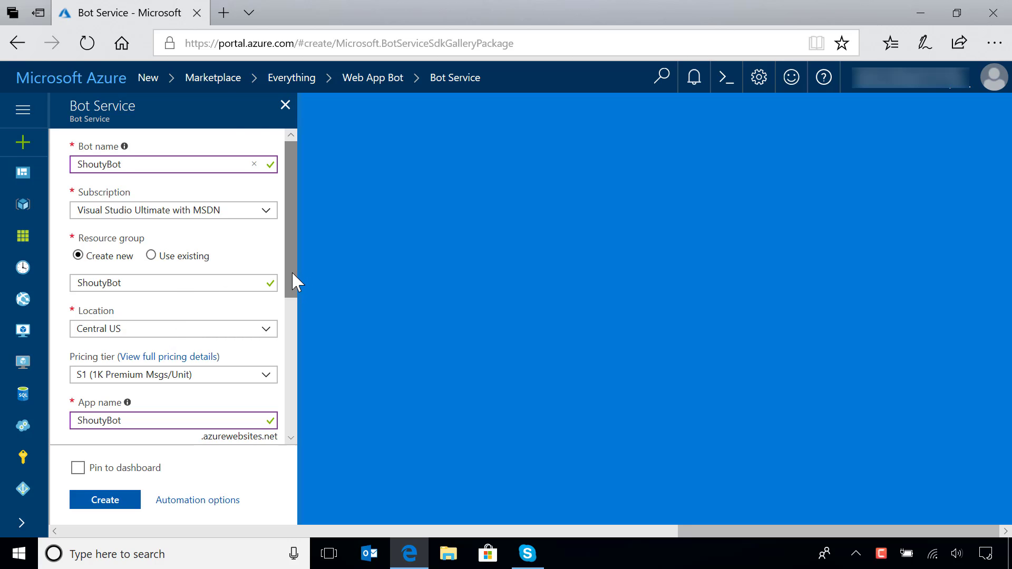
drag(291, 274, 292, 299)
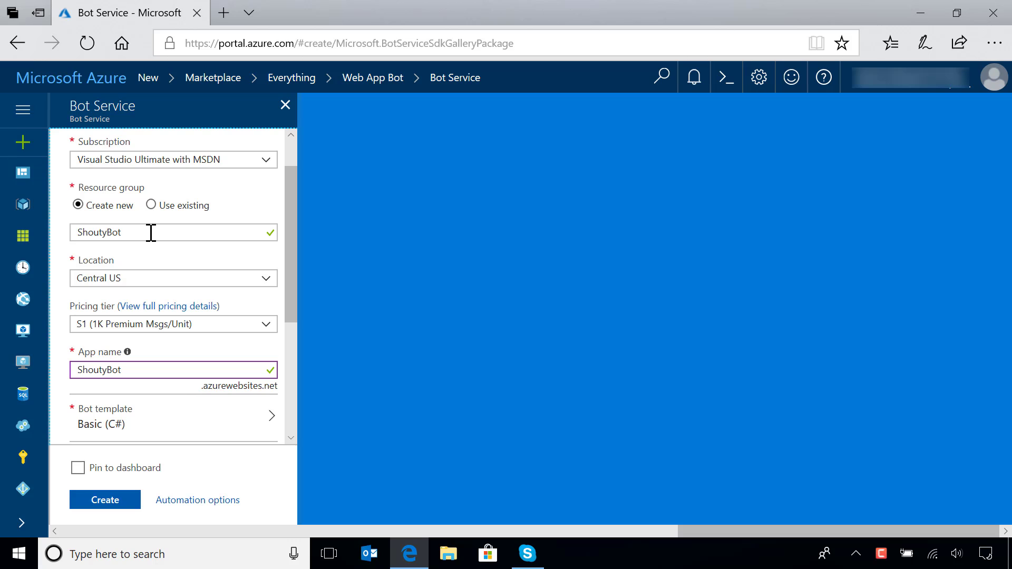
drag(296, 280, 293, 301)
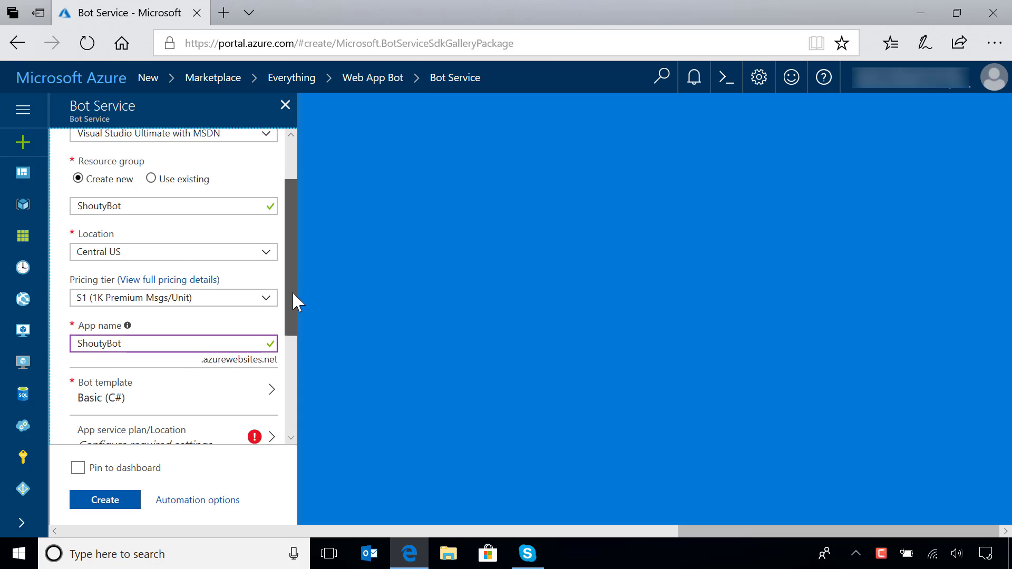
click(267, 225)
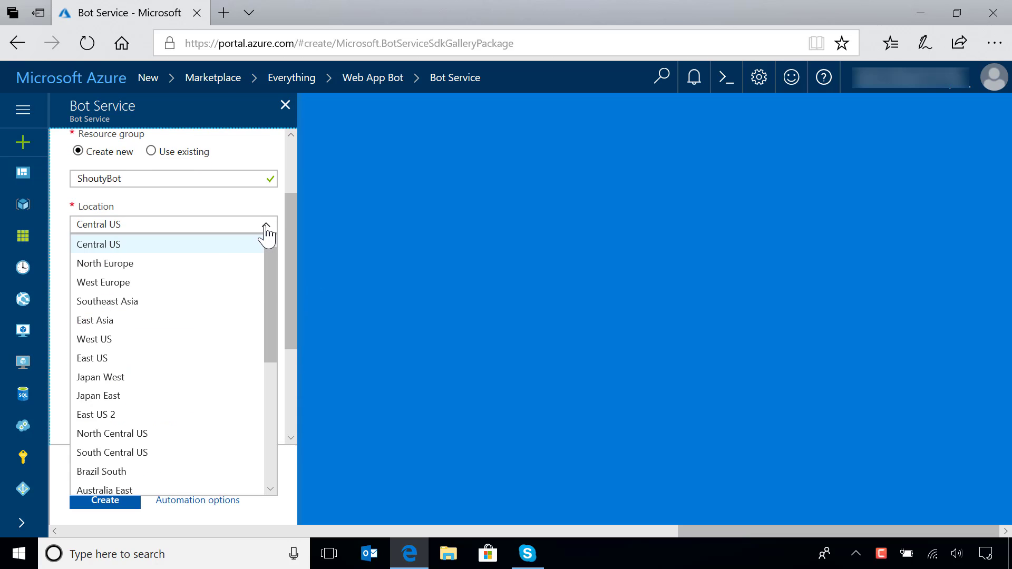
drag(273, 323, 270, 452)
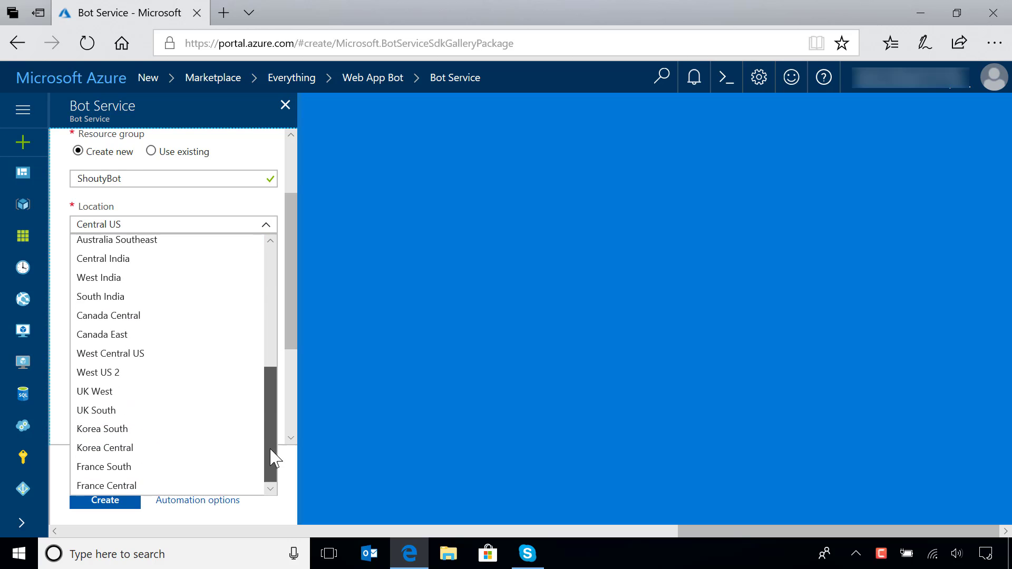
click(119, 375)
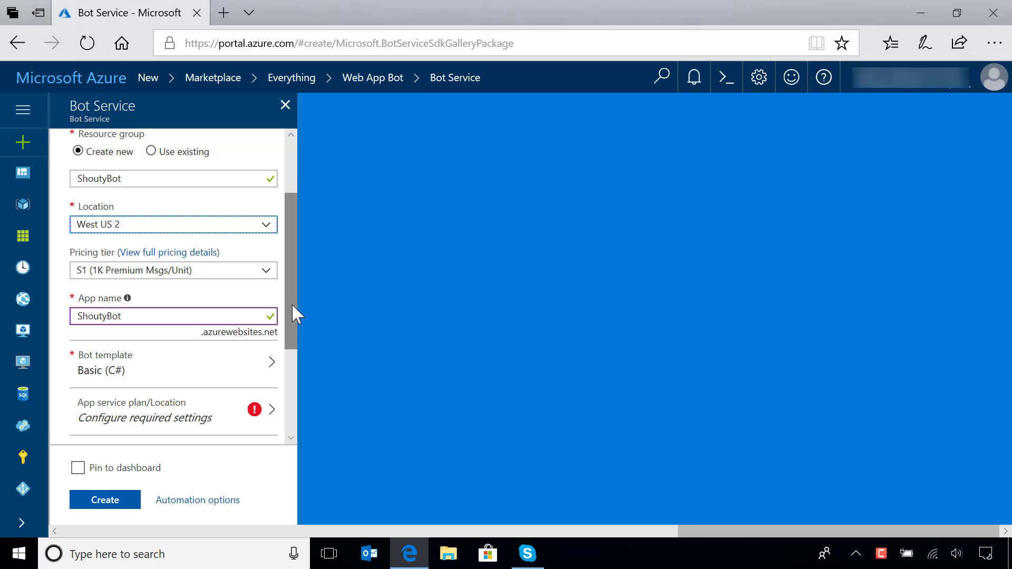
Step: Set the bot's pricing tier to F0 (10K Premium Messages)
drag(292, 305, 294, 312)
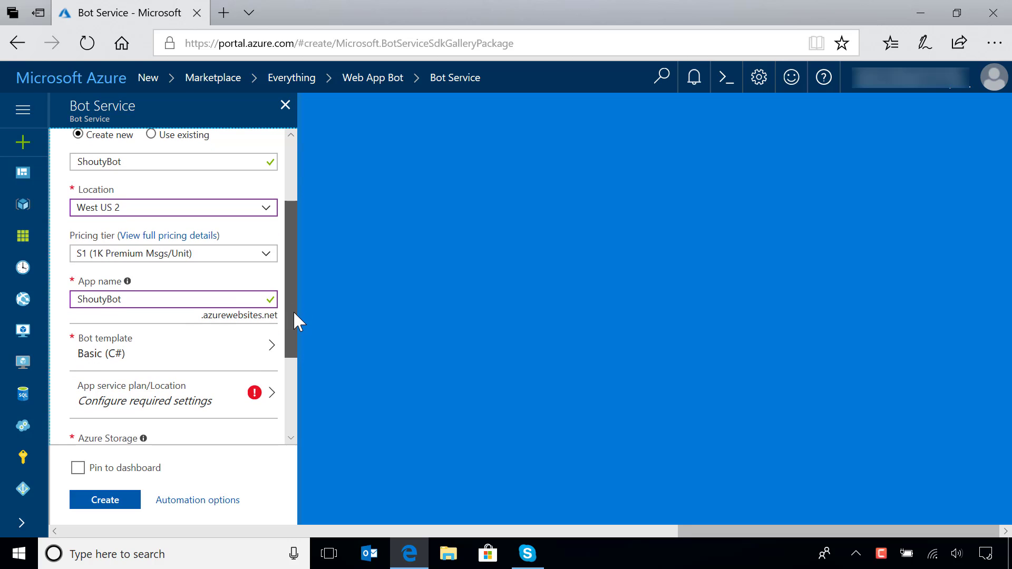
click(267, 259)
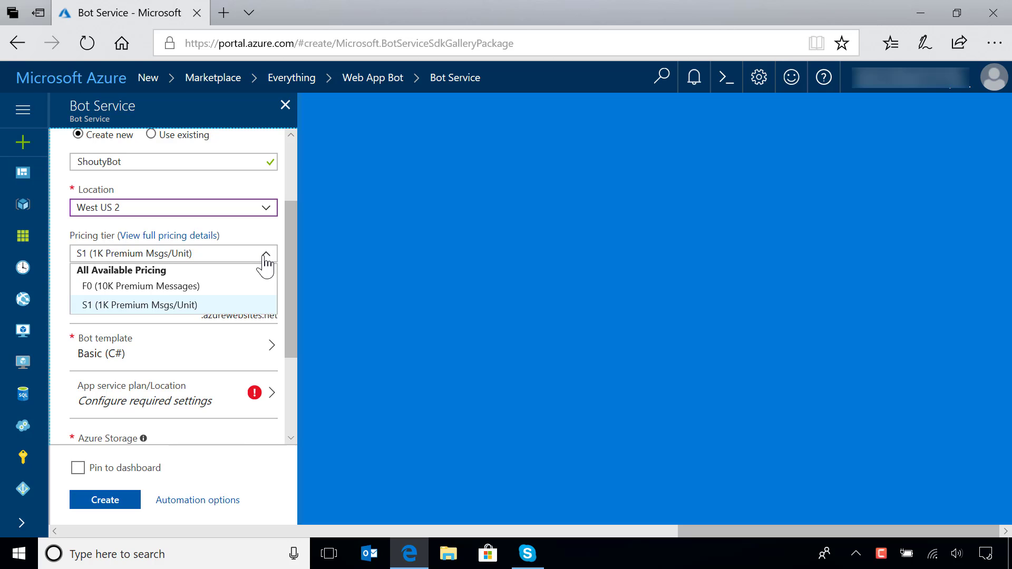
click(165, 287)
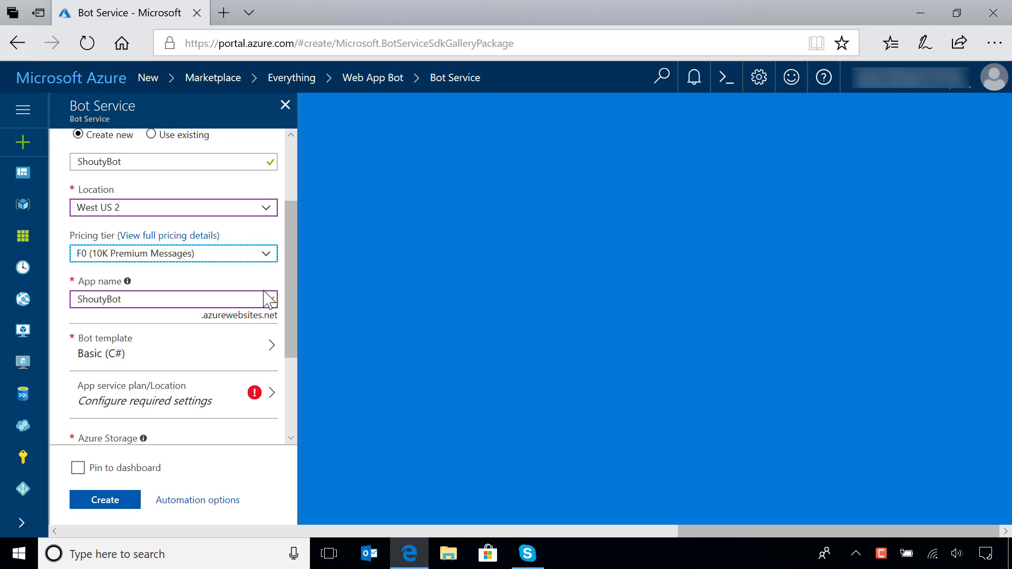
Step: Choose the Basic bot template with Node.js as the SDK language
drag(289, 270, 283, 315)
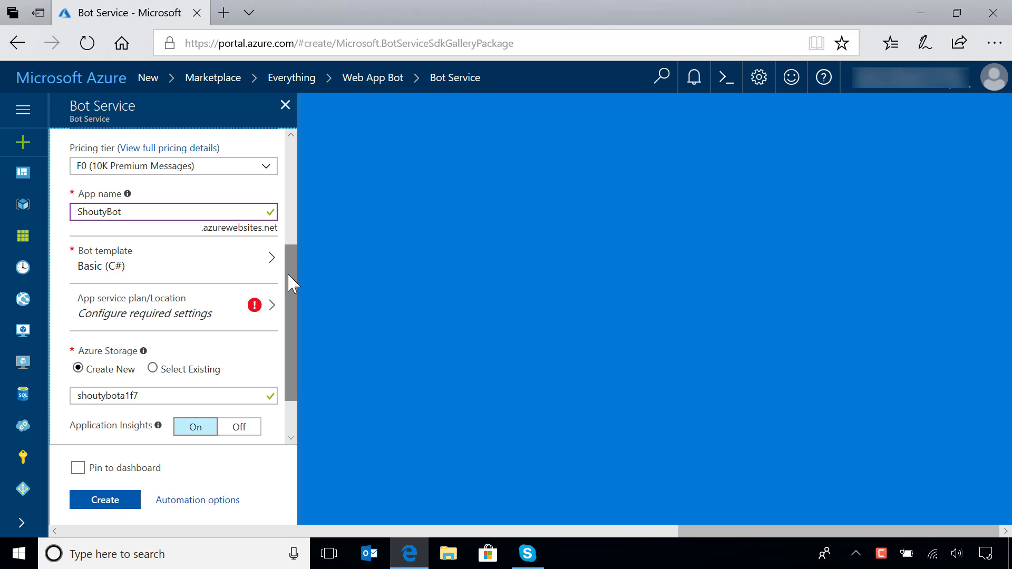
drag(288, 275, 286, 303)
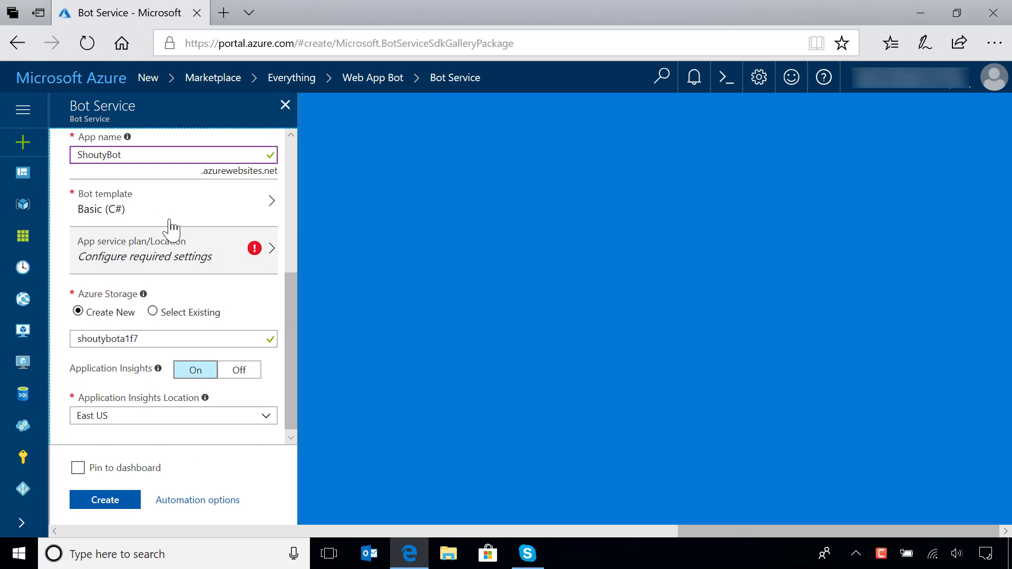
click(157, 208)
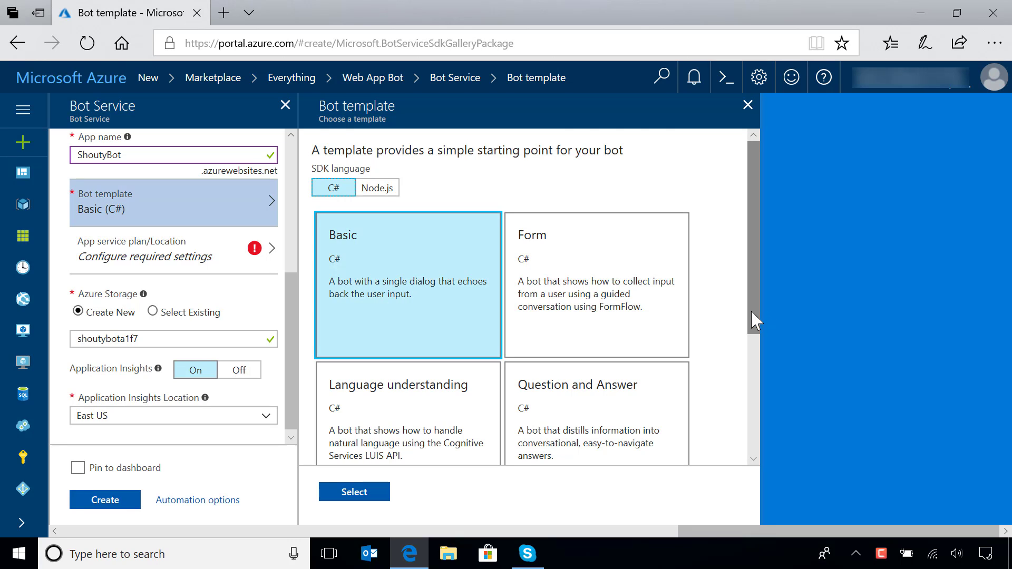
drag(751, 309, 746, 346)
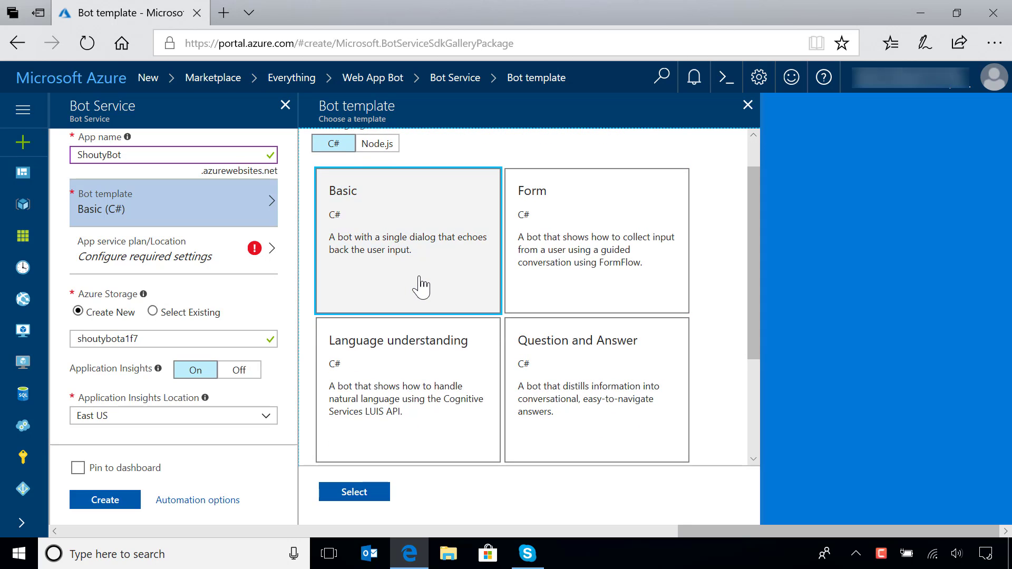
drag(753, 303, 753, 276)
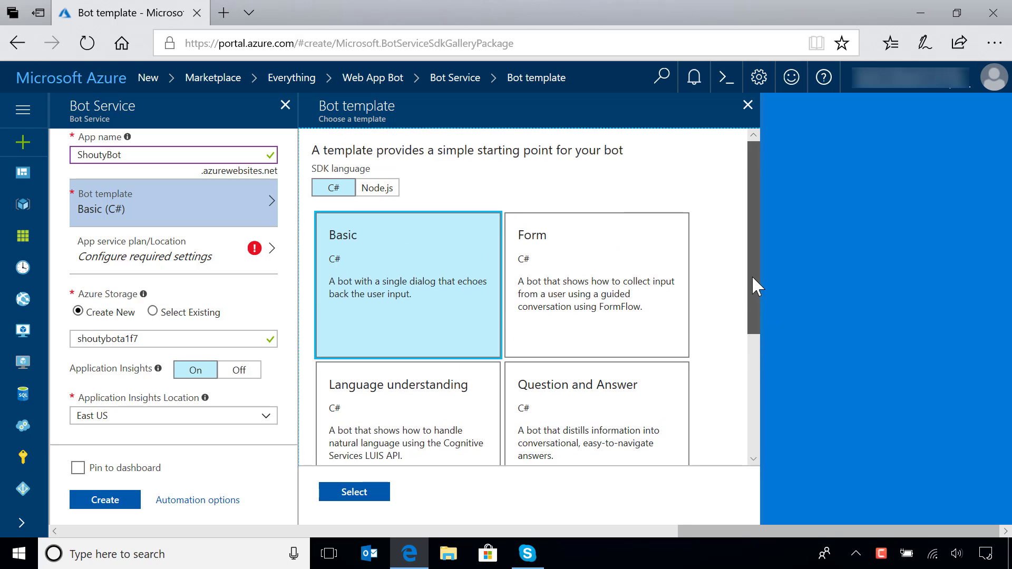
click(371, 190)
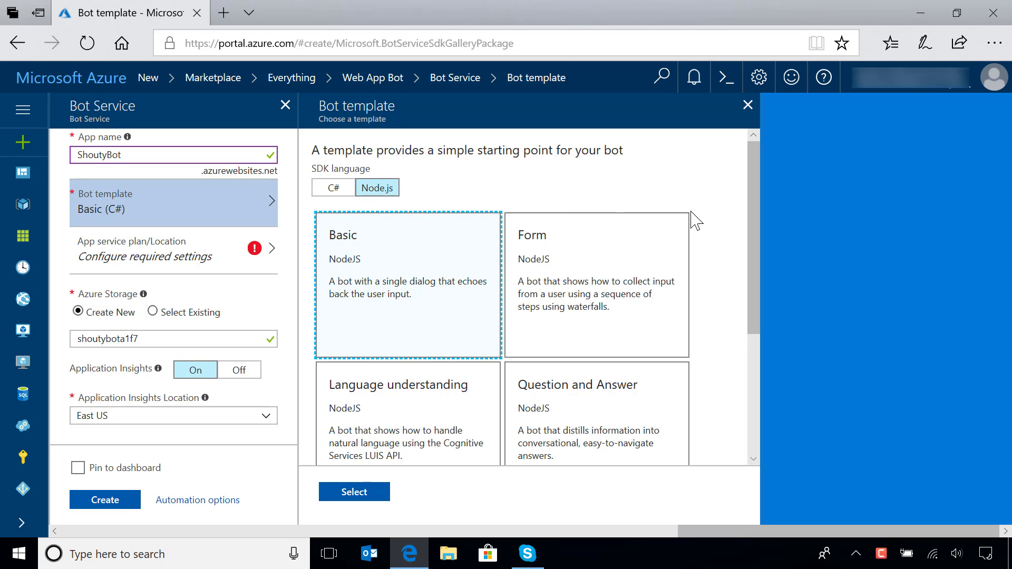
click(354, 493)
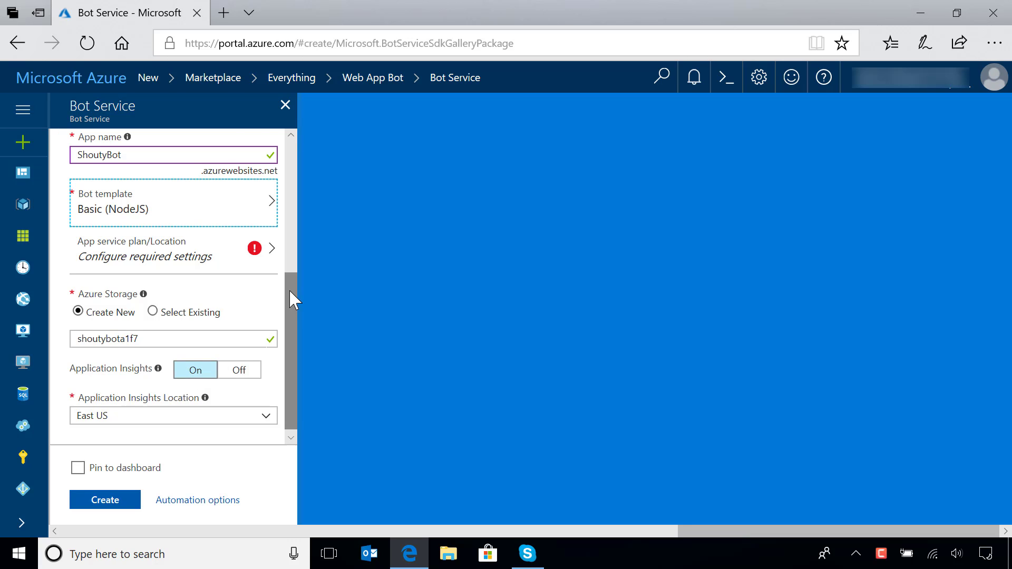
Step: Create a new app service plan named ShoutyBot located in West US 2 for the bot
drag(289, 289, 289, 293)
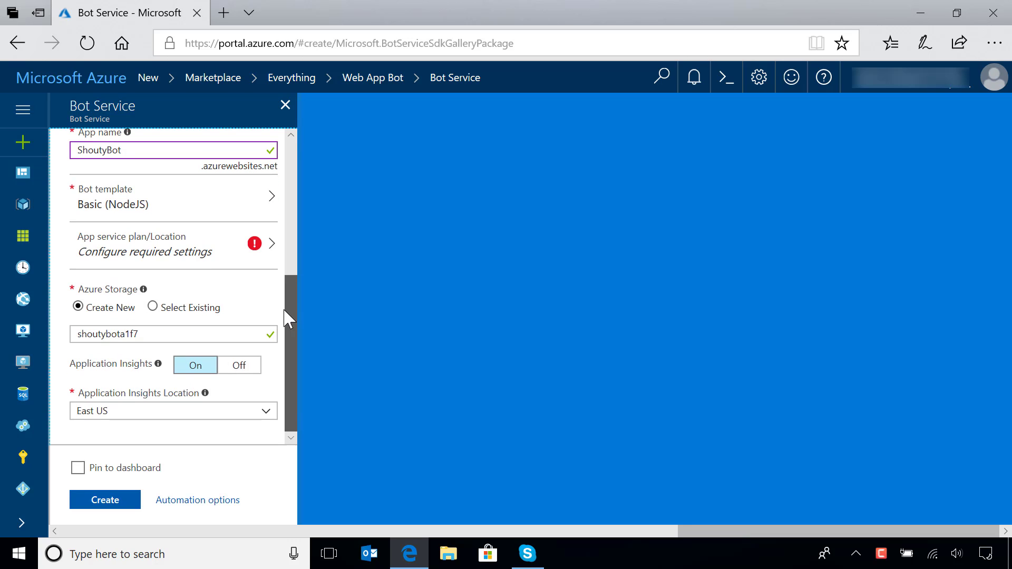
click(174, 258)
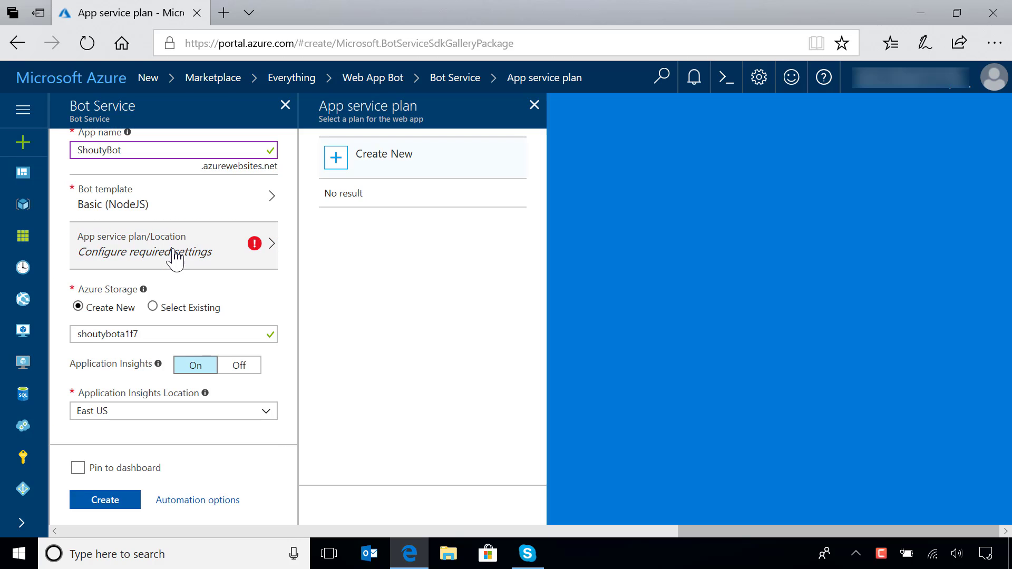
click(346, 169)
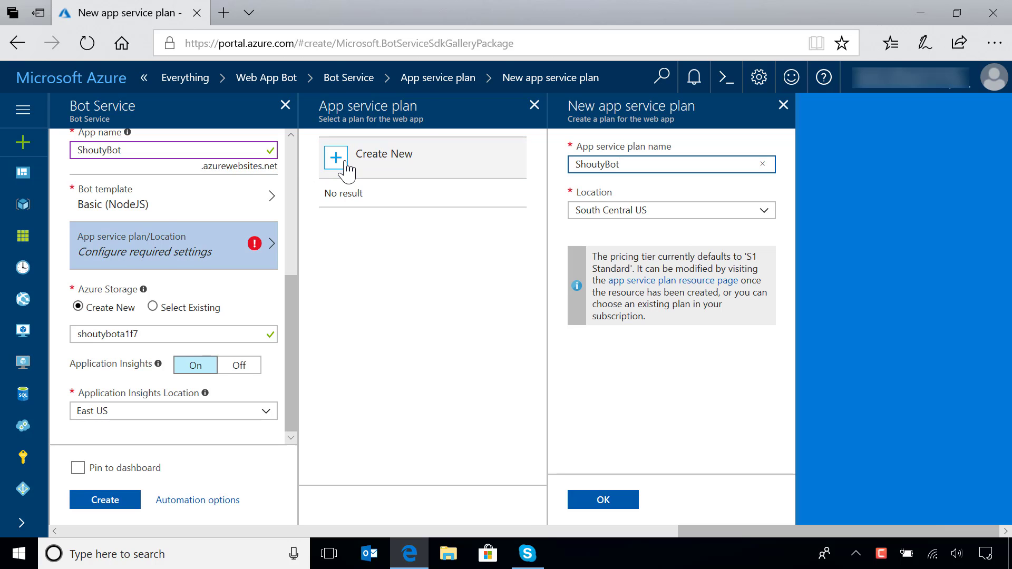
click(767, 213)
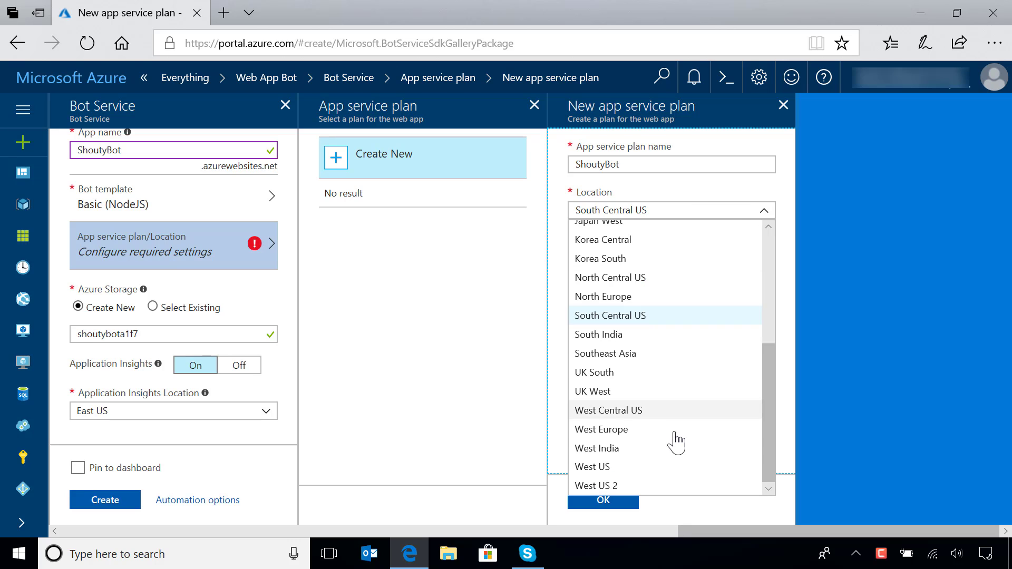
click(631, 485)
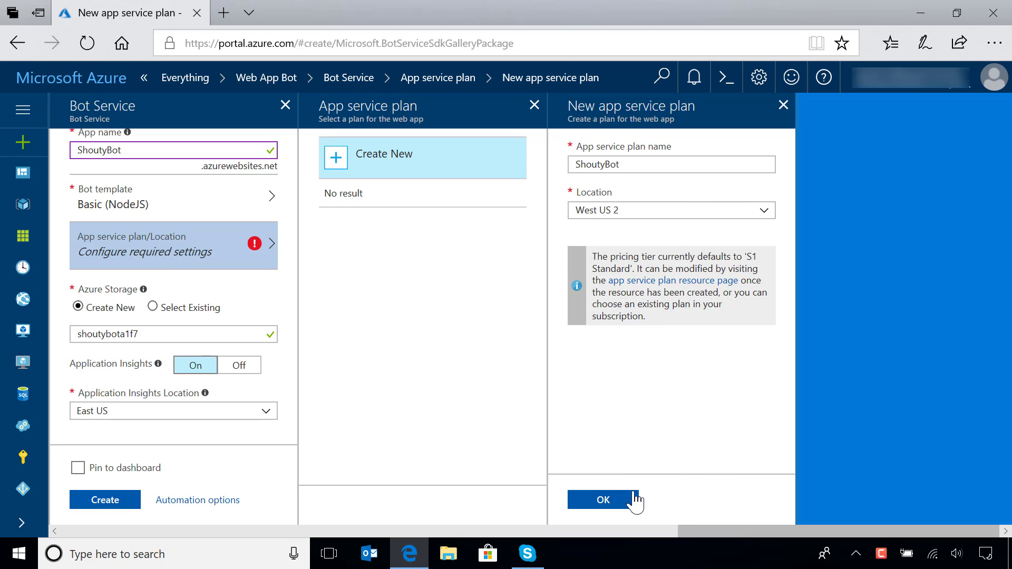
click(604, 500)
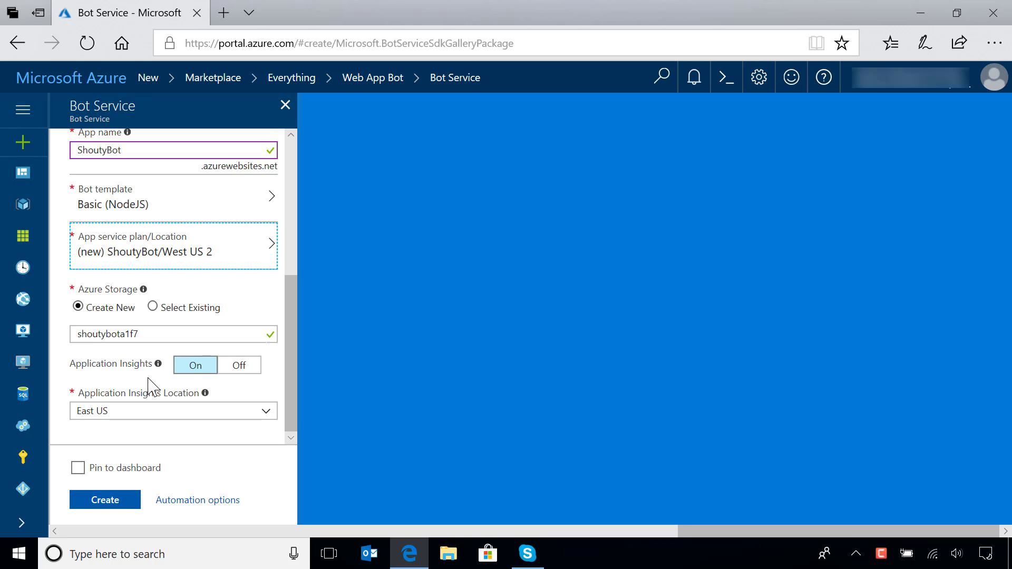
Step: Set the Application Insights location to West US 2 and submit the bot for creation
click(267, 413)
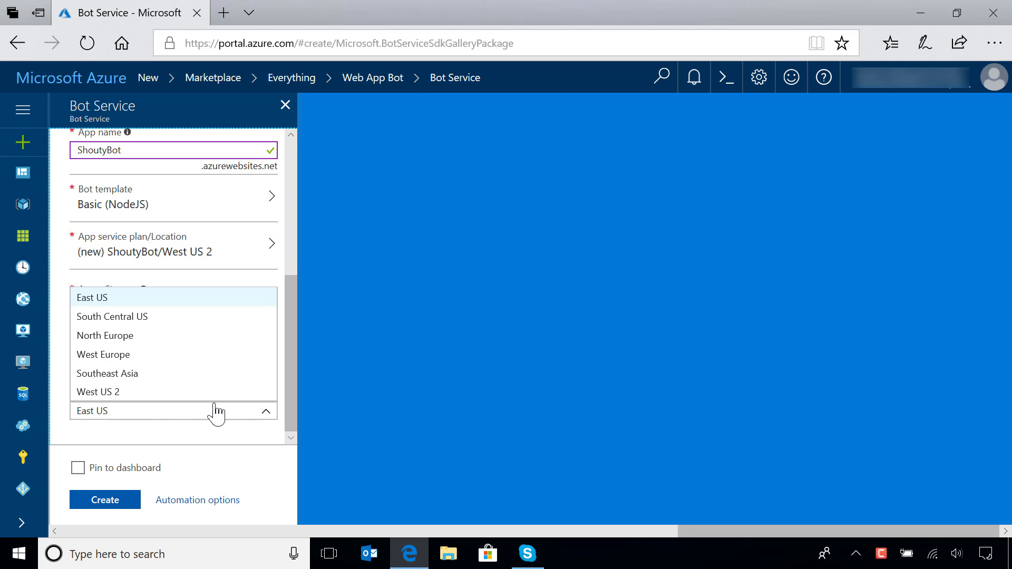
click(149, 395)
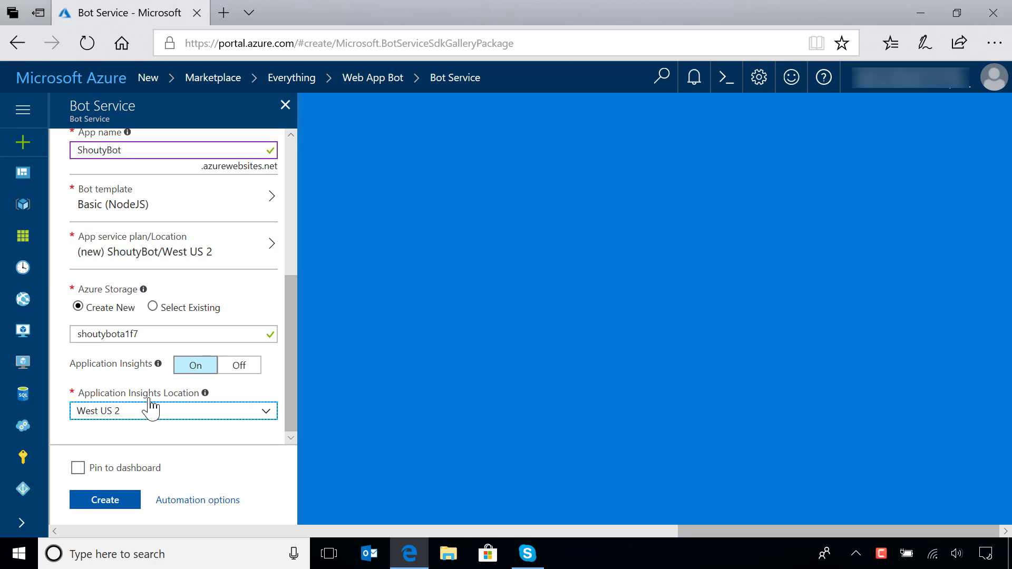
click(259, 471)
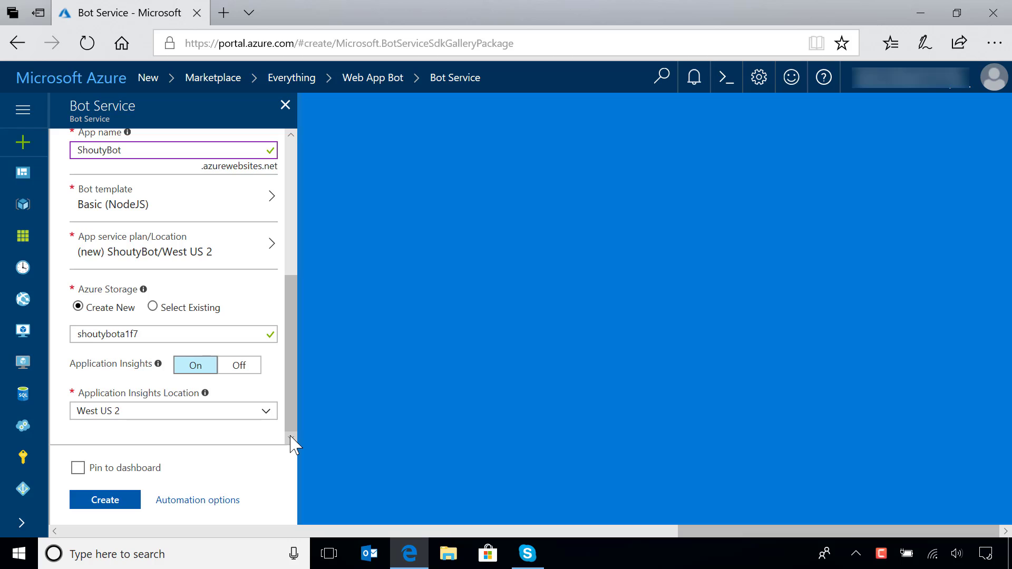
click(100, 500)
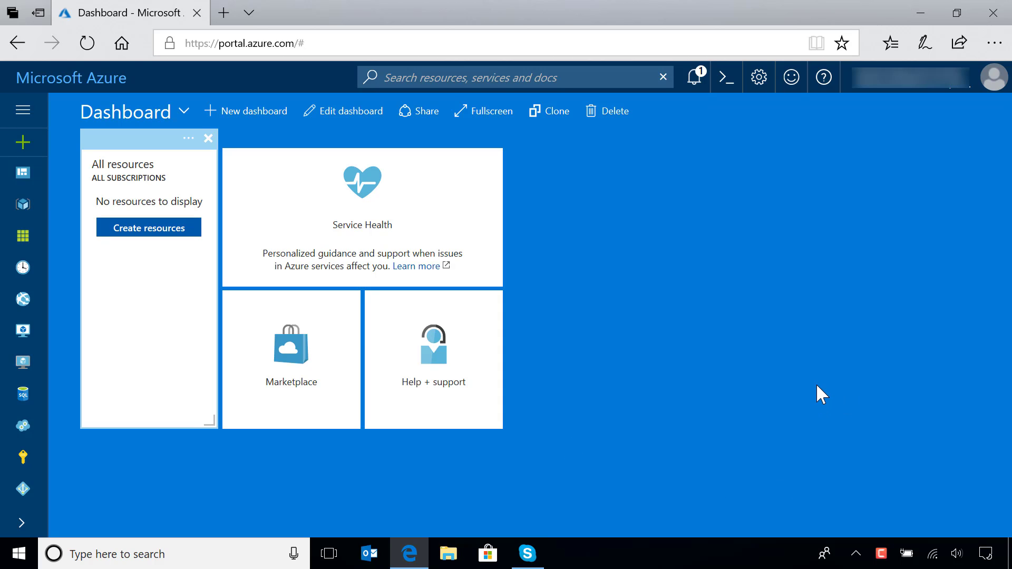
Step: Open the ShoutyBot Web App Bot from the ShoutyBot resource group and bring its bot management options into view
click(23, 206)
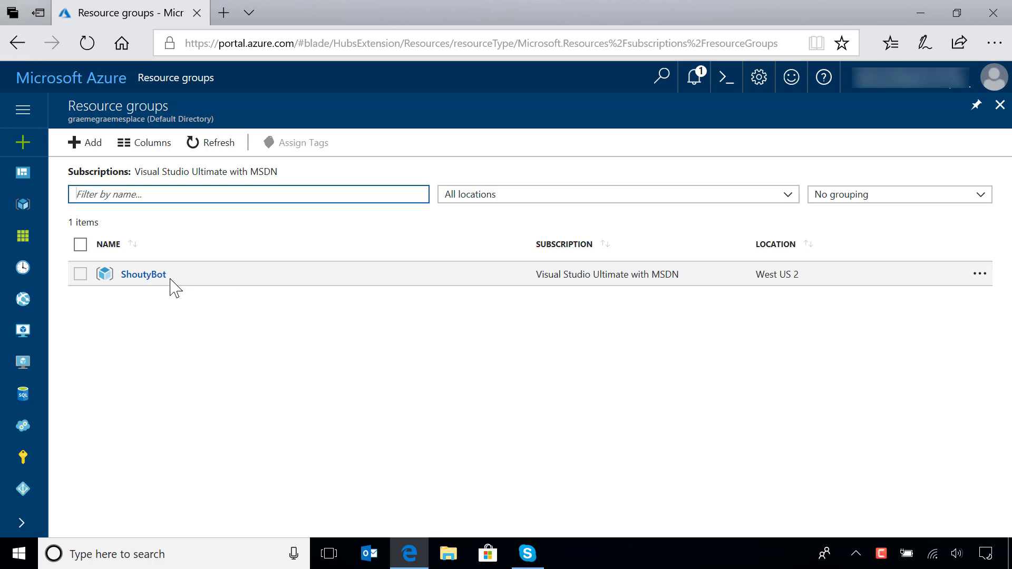
click(147, 276)
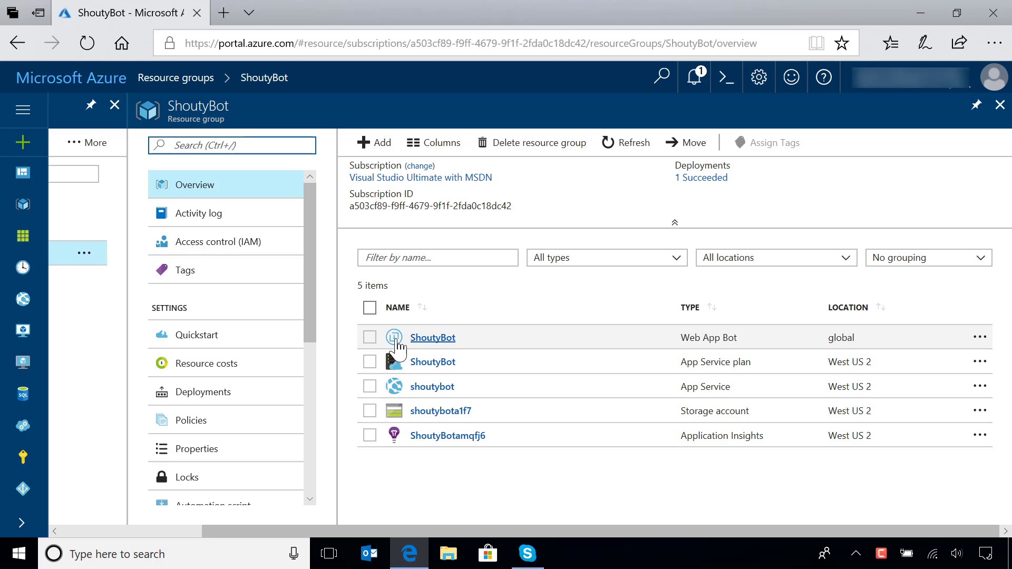
click(439, 342)
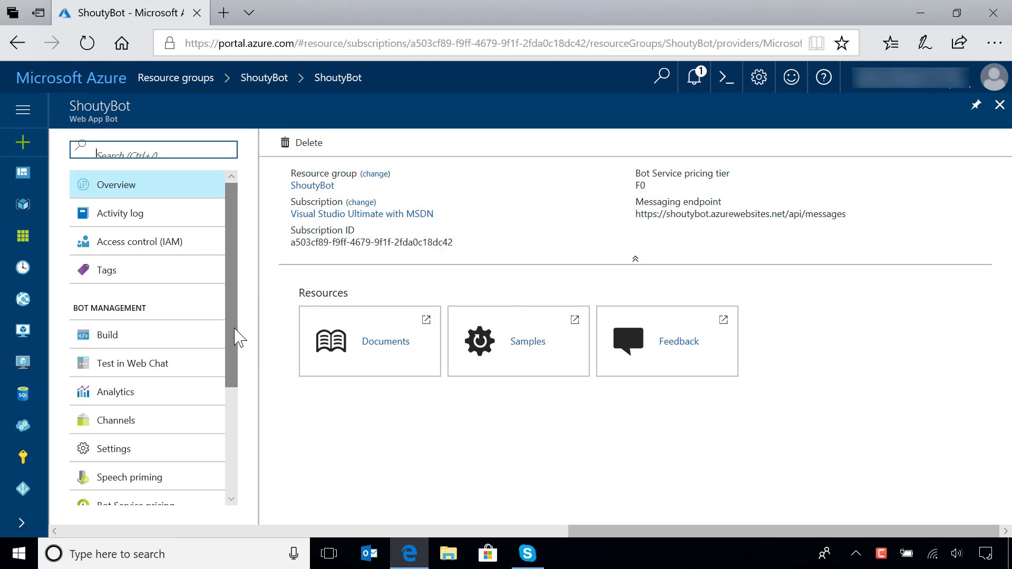
drag(236, 338, 237, 378)
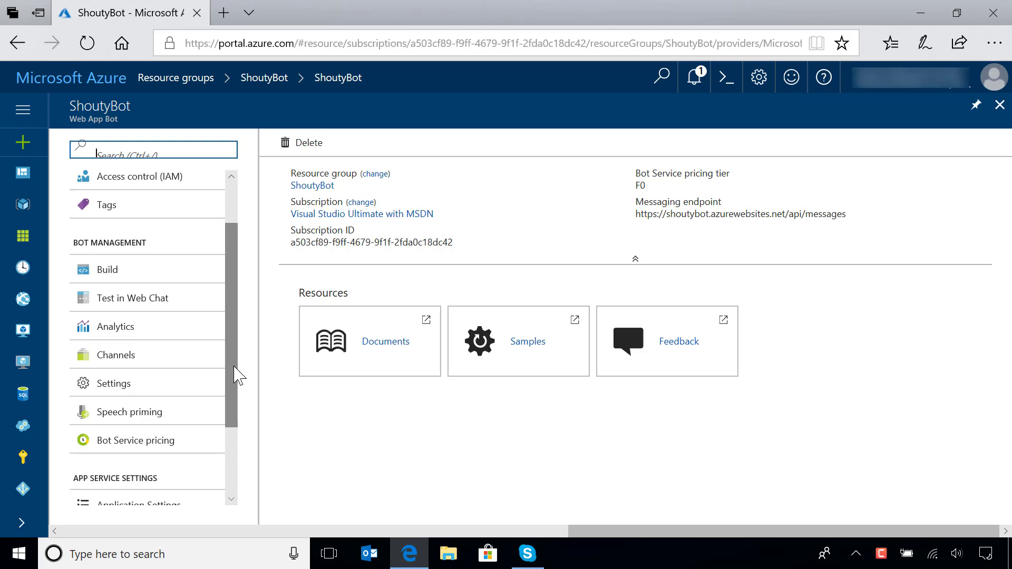
Step: Open the bot's app.js source file in the online code editor
click(109, 277)
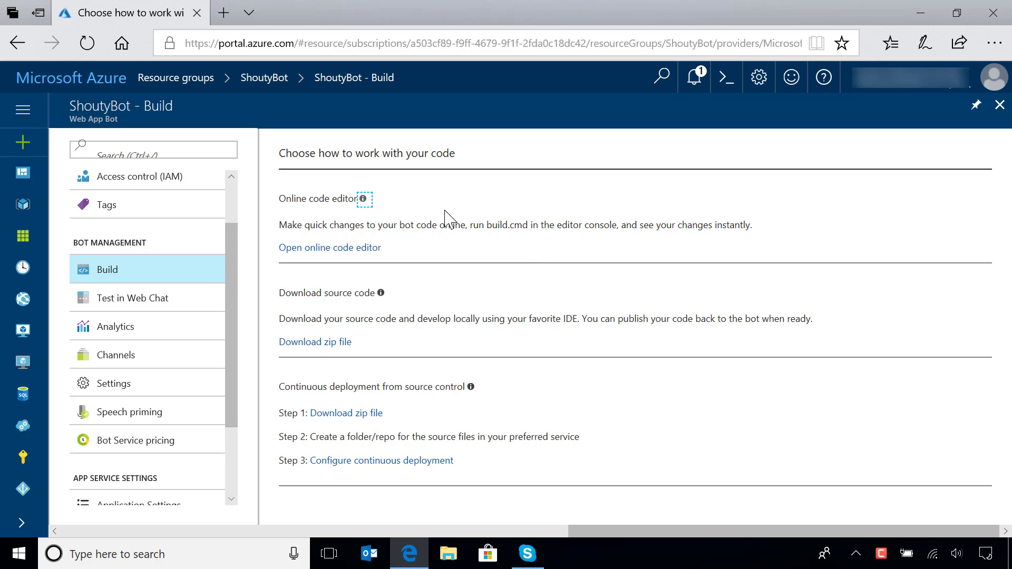
click(352, 248)
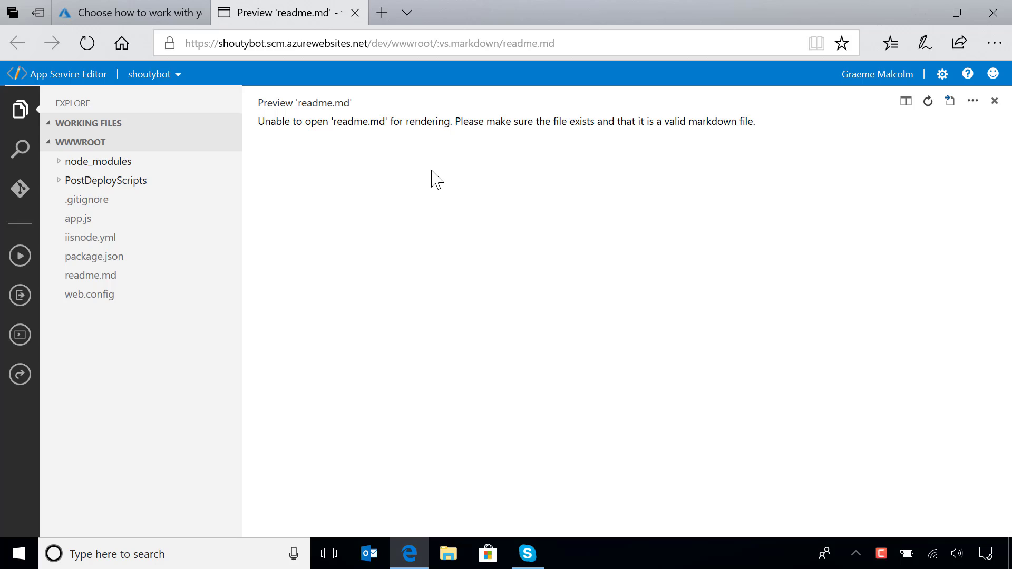
click(79, 222)
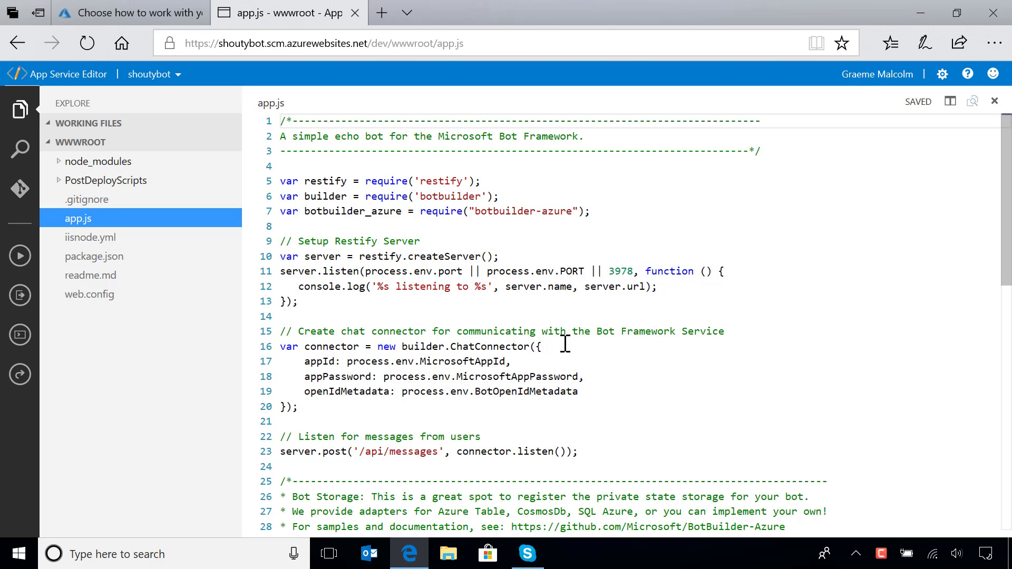
Step: Remove the 'You said ' prefix from the session.send call, make it send session.message.text.toUpperCase(), and close the code editor
scroll(552, 348, down, 3)
scroll(552, 347, down, 6)
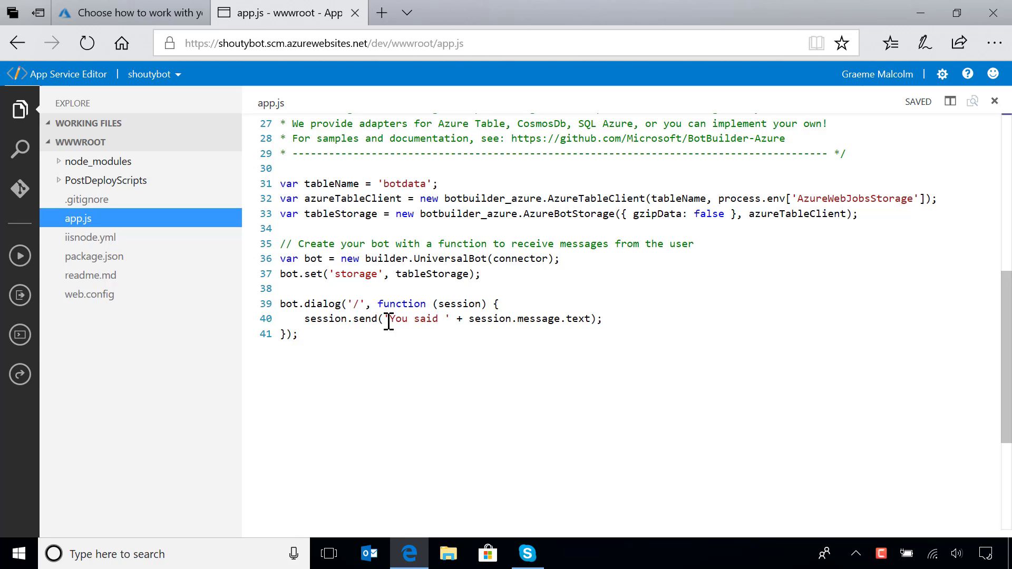
drag(384, 319, 469, 319)
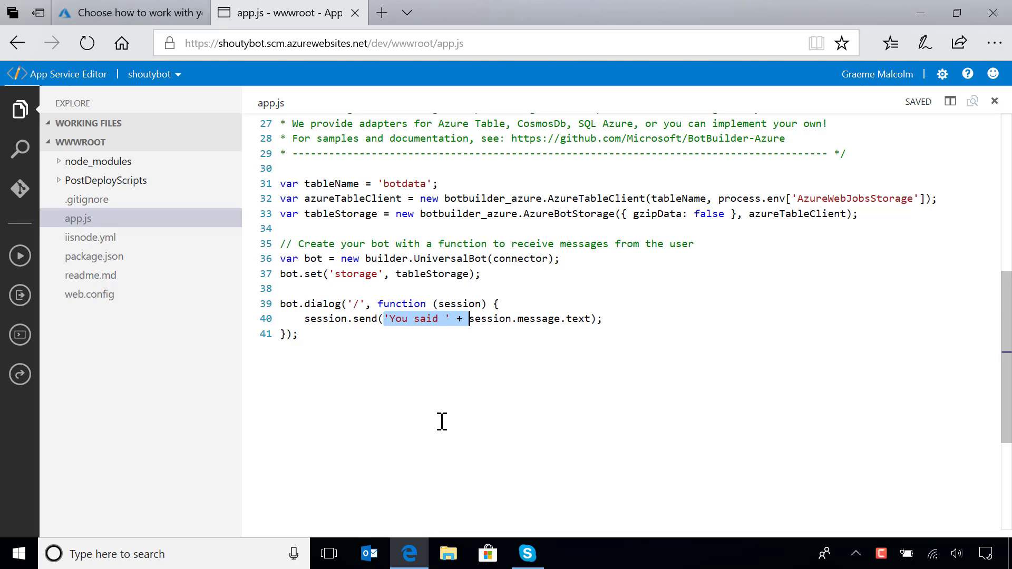
key(Delete)
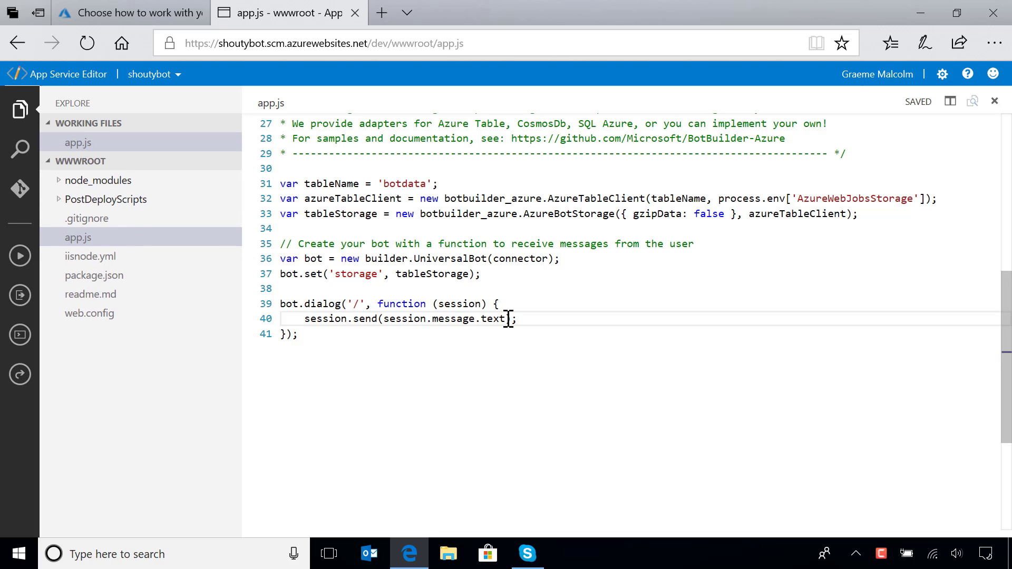
click(508, 318)
text(.toUpperCase()
click(356, 13)
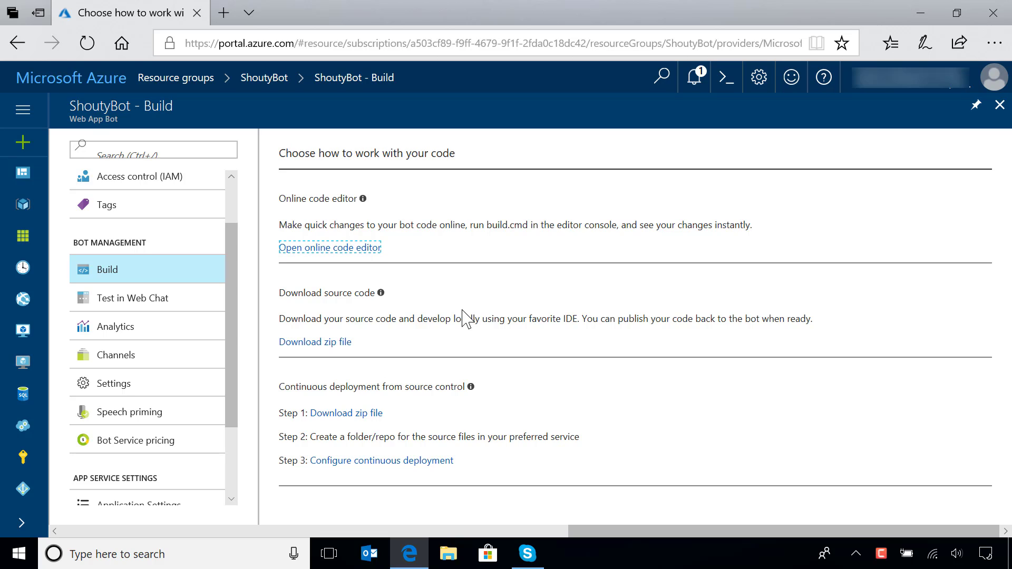
Step: Test the bot in Web Chat by sending it the message "hello"
click(143, 300)
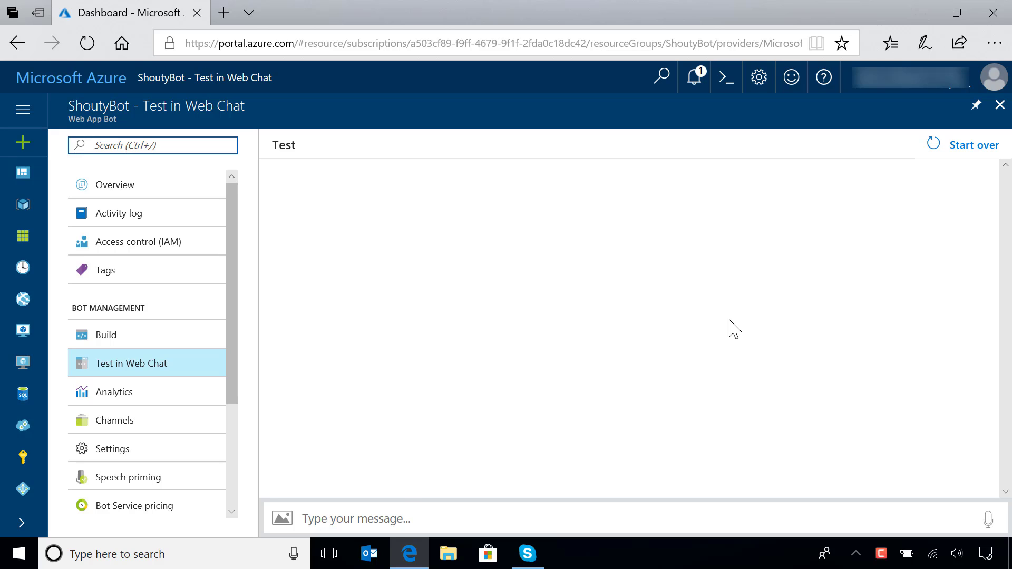
click(407, 514)
text(hello)
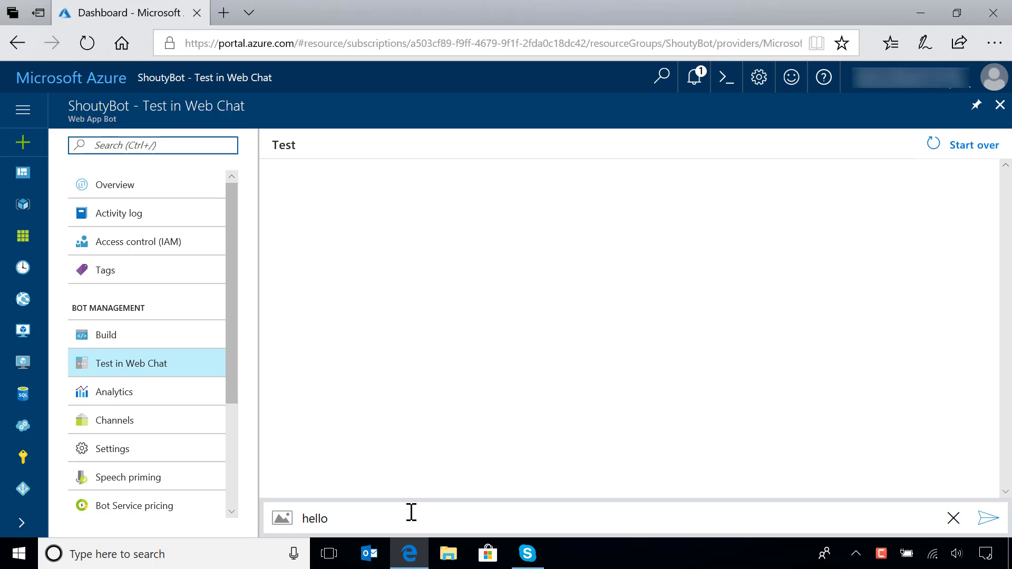
key(Return)
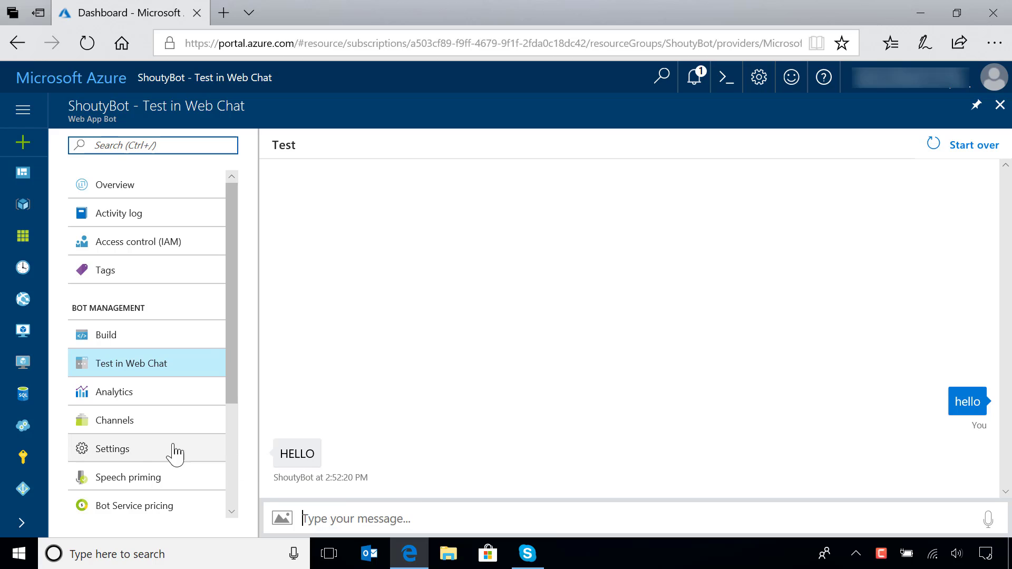
Step: Examine the Web Chat channel's configuration, including its secret keys and embed code, and return to the channel list
click(225, 425)
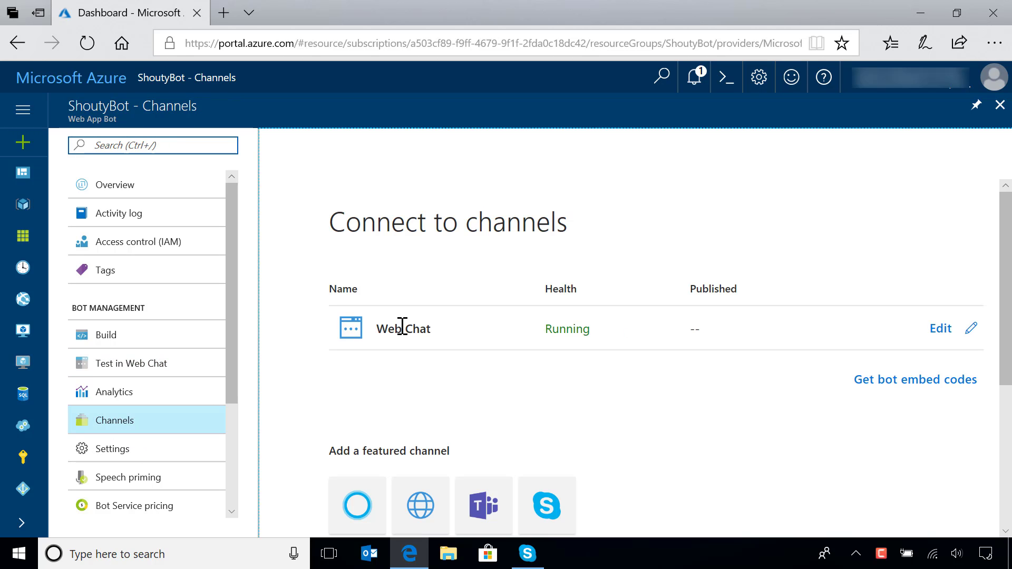
click(937, 332)
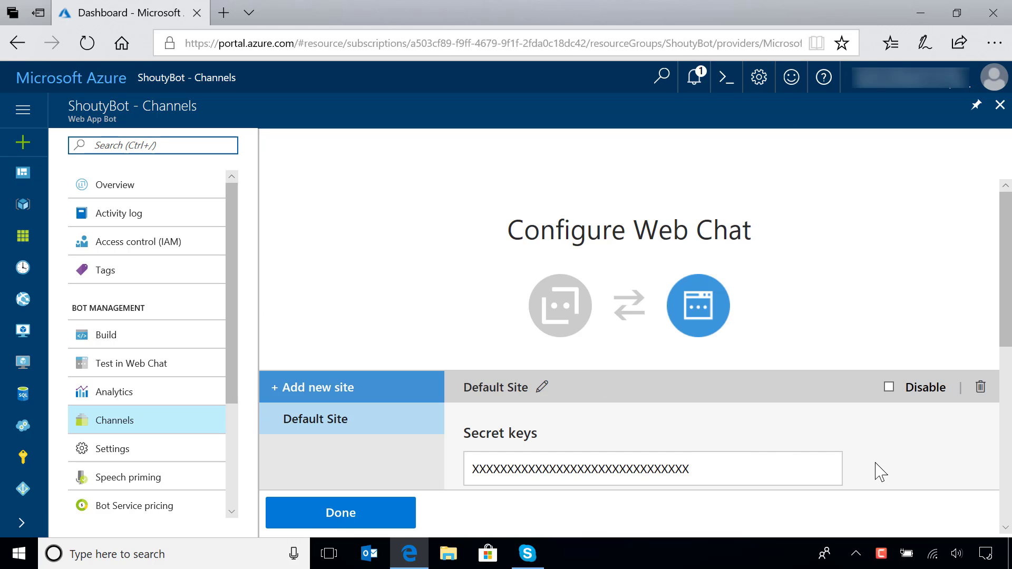
scroll(880, 472, down, 5)
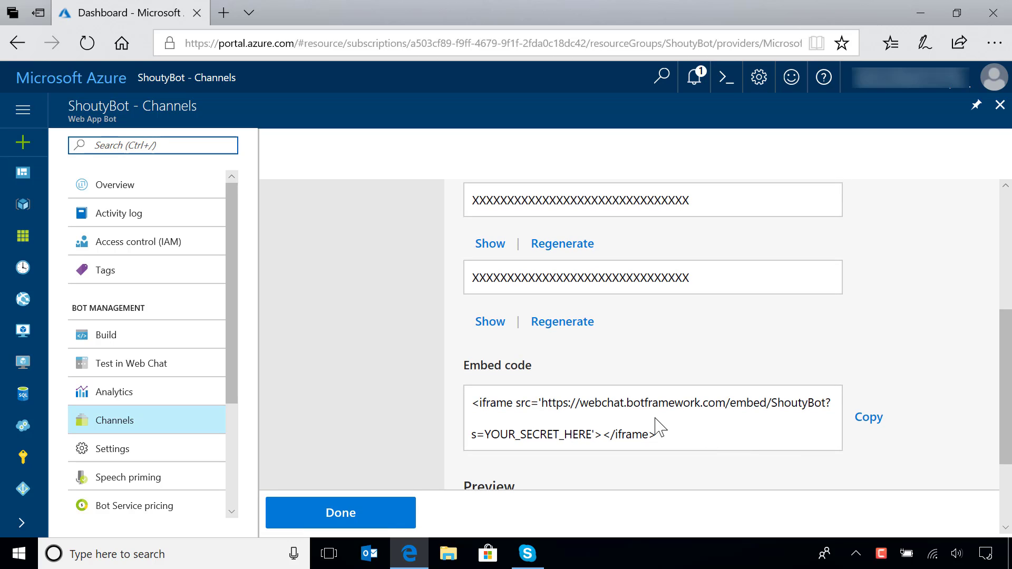
scroll(656, 419, up, 5)
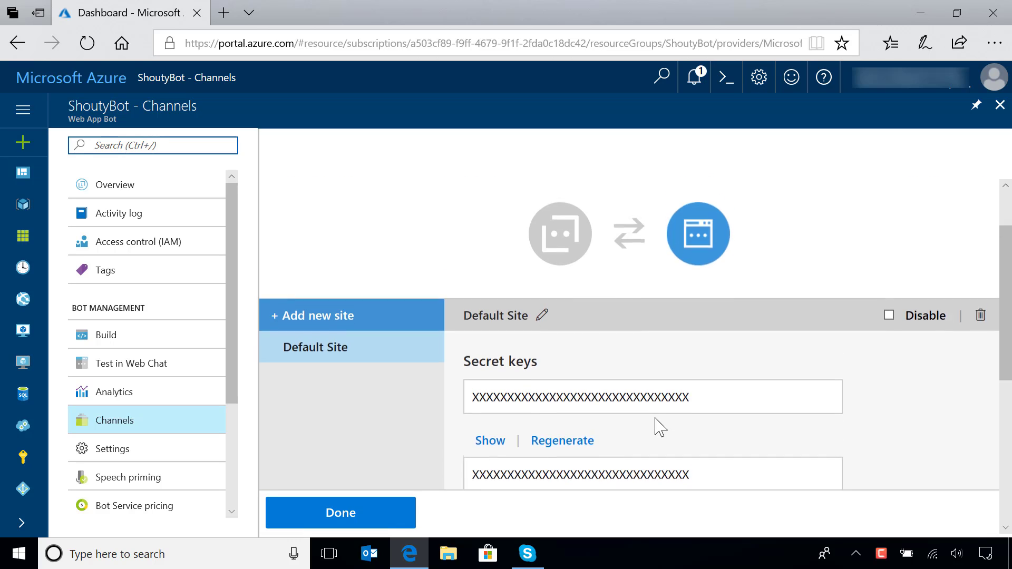
click(340, 522)
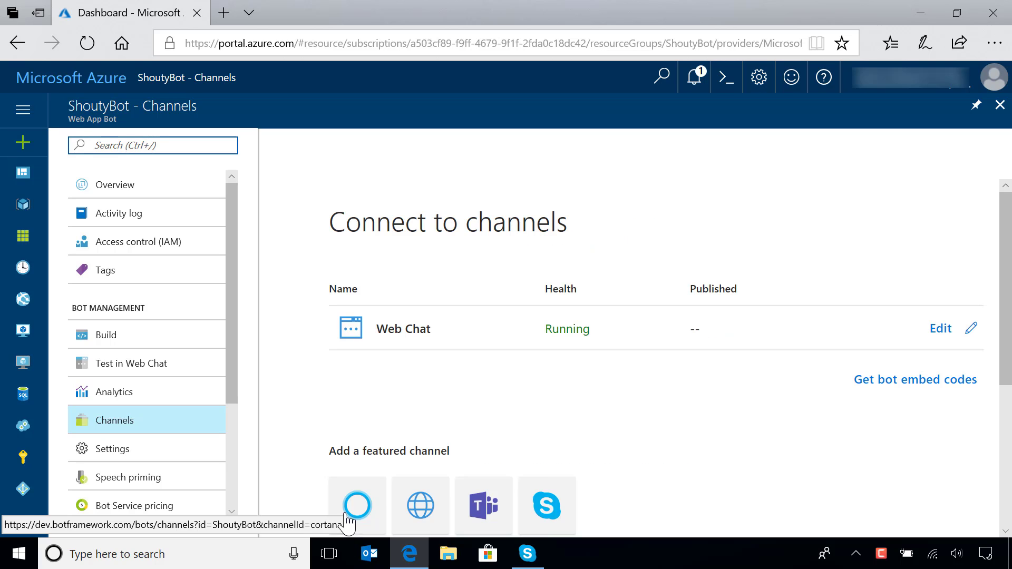